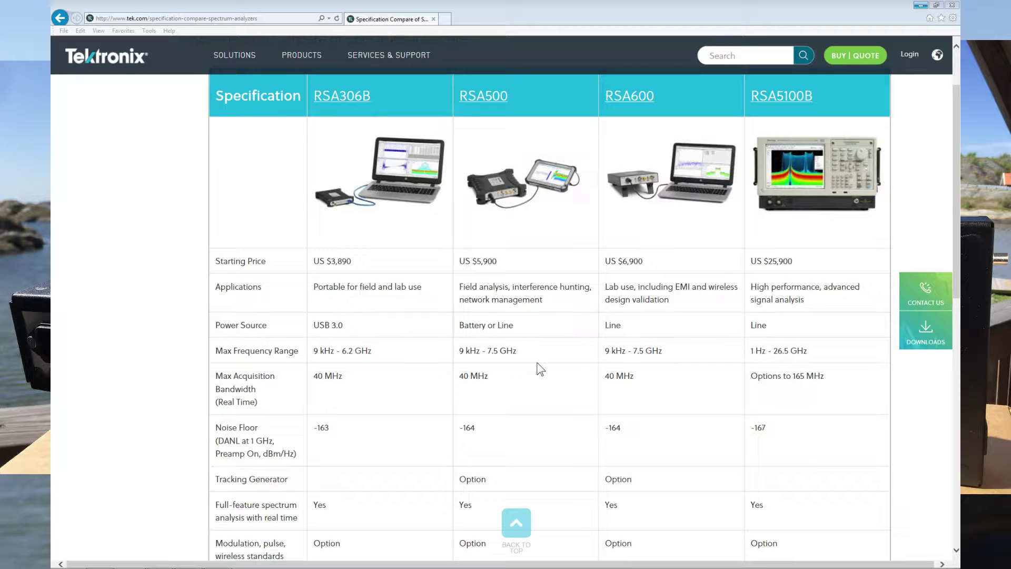
# Scroll down through the RSA306B/RSA500/RSA600/RSA5100B spectrum analyzer comparison table
pyautogui.moveTo(955, 169)
pyautogui.mouseDown()
pyautogui.moveTo(955, 327)
pyautogui.moveTo(948, 162)
pyautogui.mouseUp()
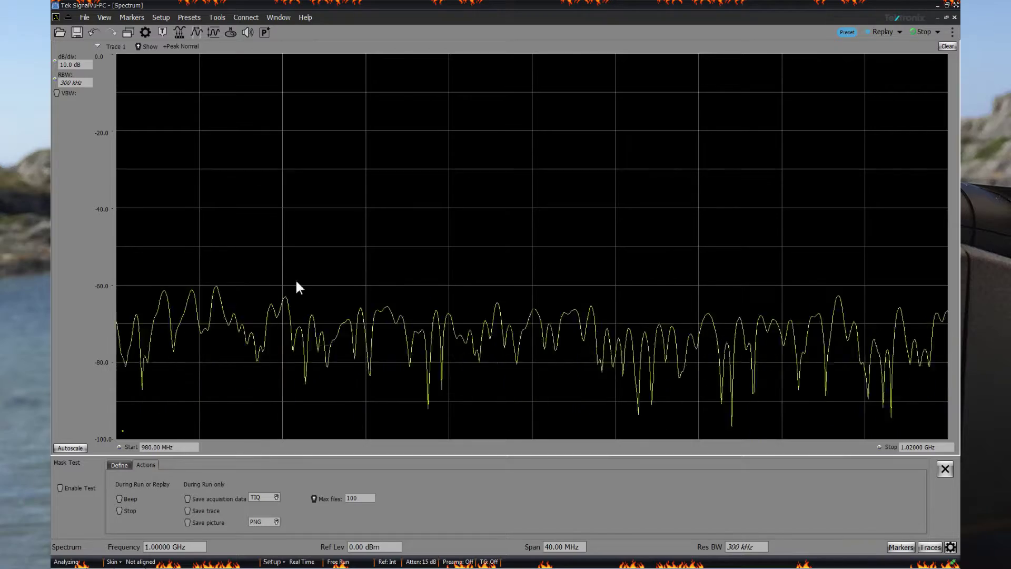
# In the Amplitude settings, toggle the internal preamp on and leave it off
pyautogui.click(214, 32)
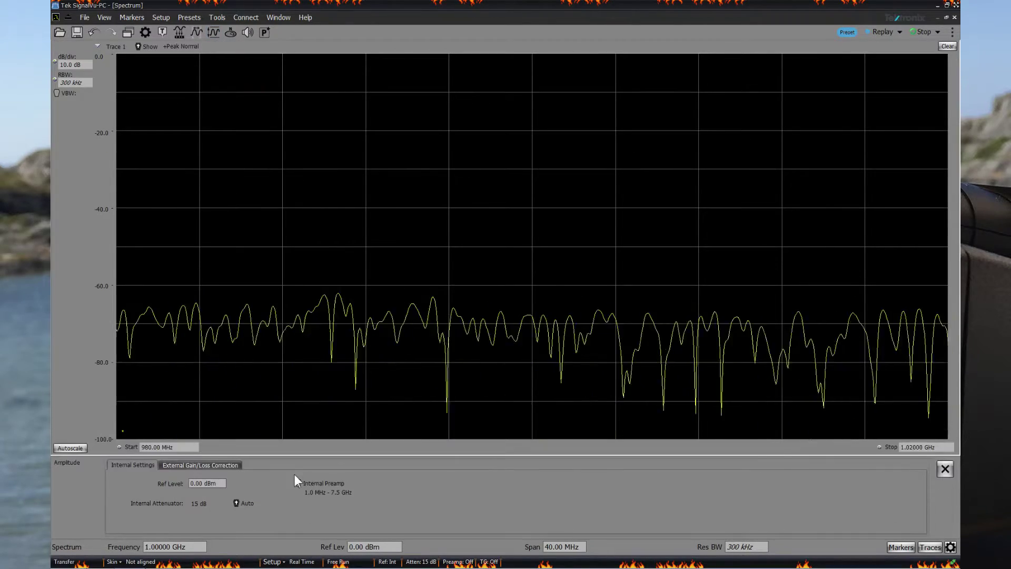
pyautogui.click(298, 482)
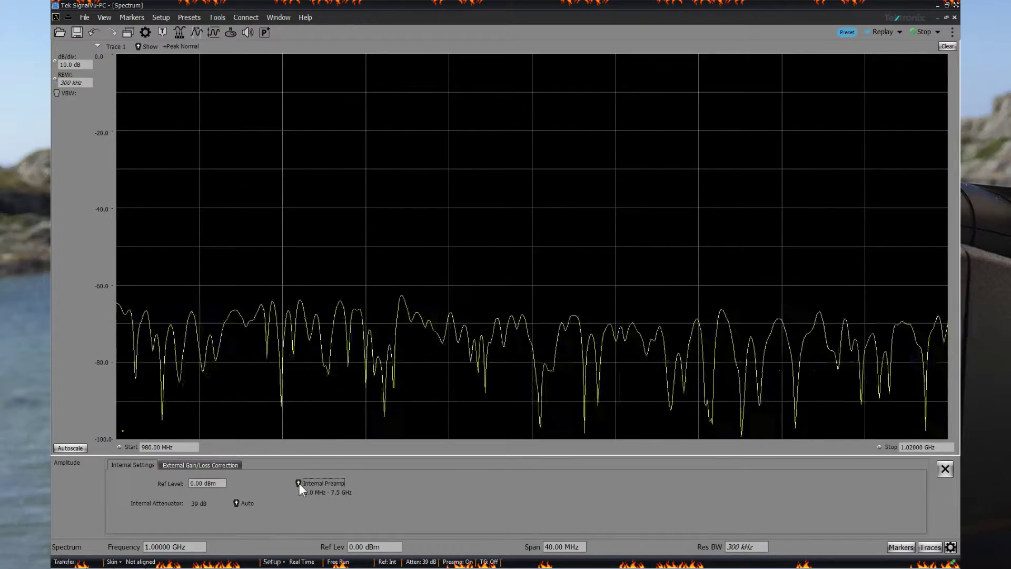
pyautogui.click(298, 483)
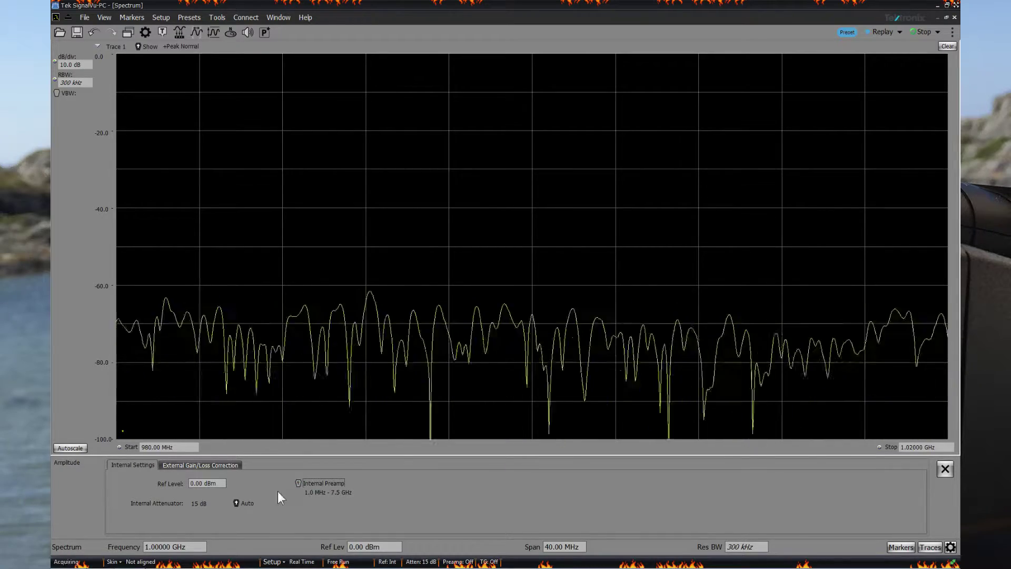
# Set the internal attenuator to manual, trying 12 and 28 dB before settling on 24 dB
pyautogui.click(236, 502)
pyautogui.write('12')
pyautogui.press('Return')
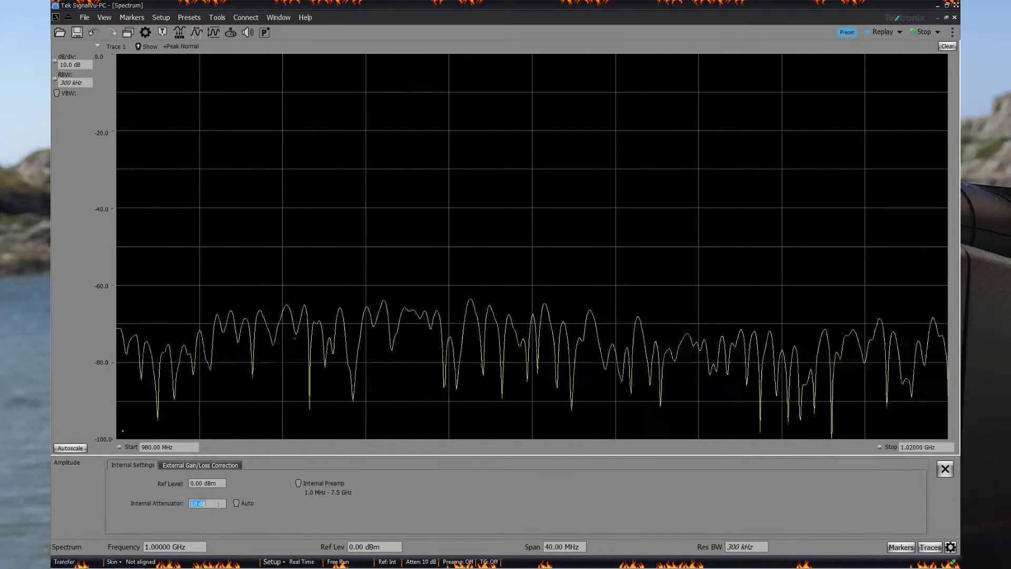
pyautogui.write('28')
pyautogui.press('Return')
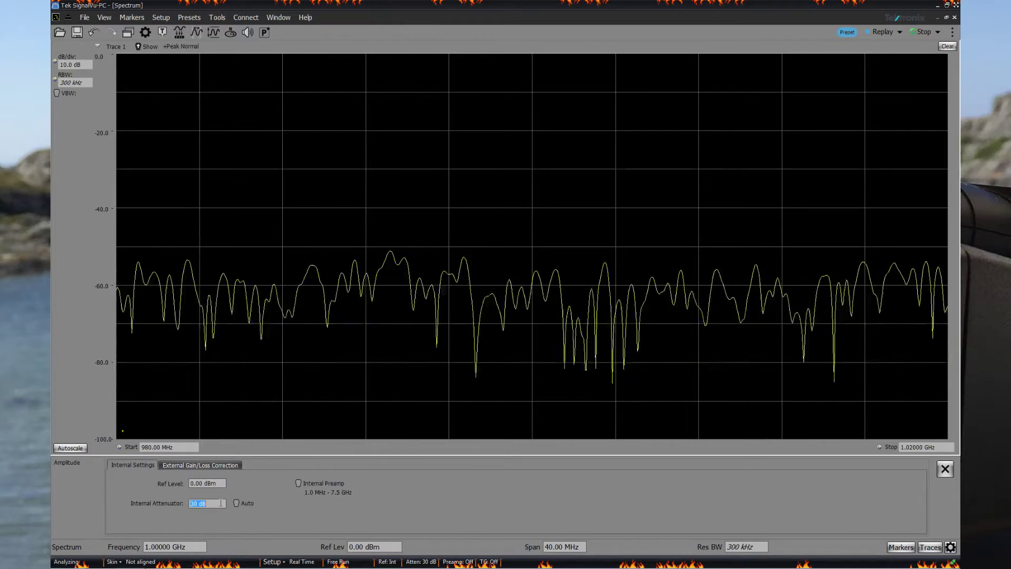
pyautogui.write('24')
pyautogui.press('Return')
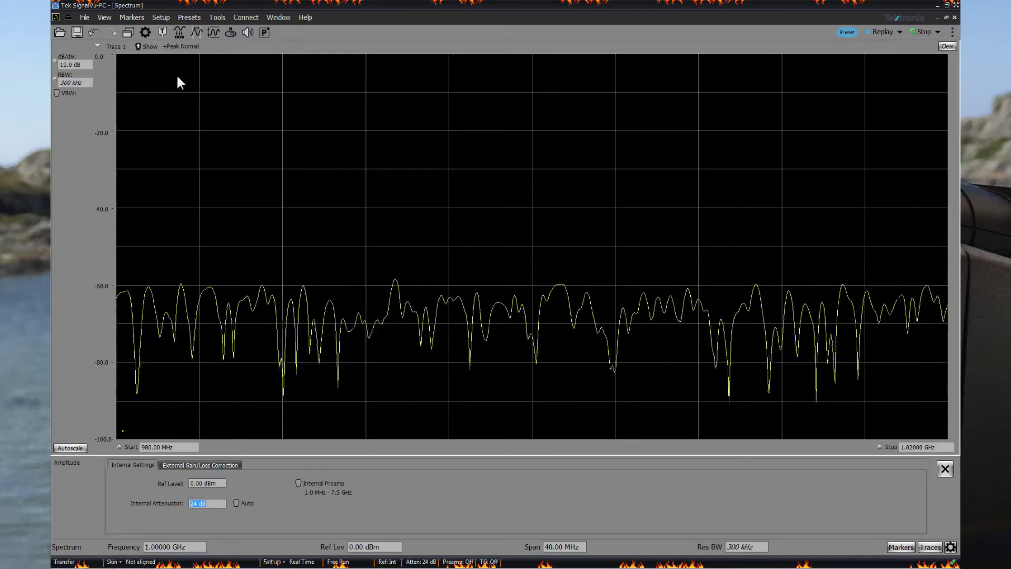
# Use the RSA device as GNSS source and replace the Spectrum display with Tracking Generator Transmission Gain
pyautogui.click(231, 33)
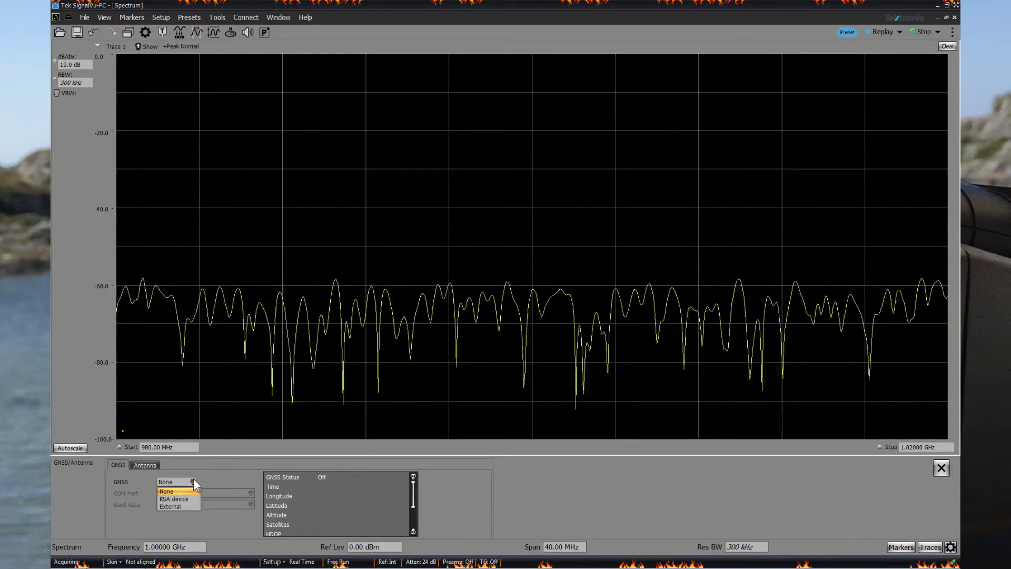
pyautogui.click(184, 499)
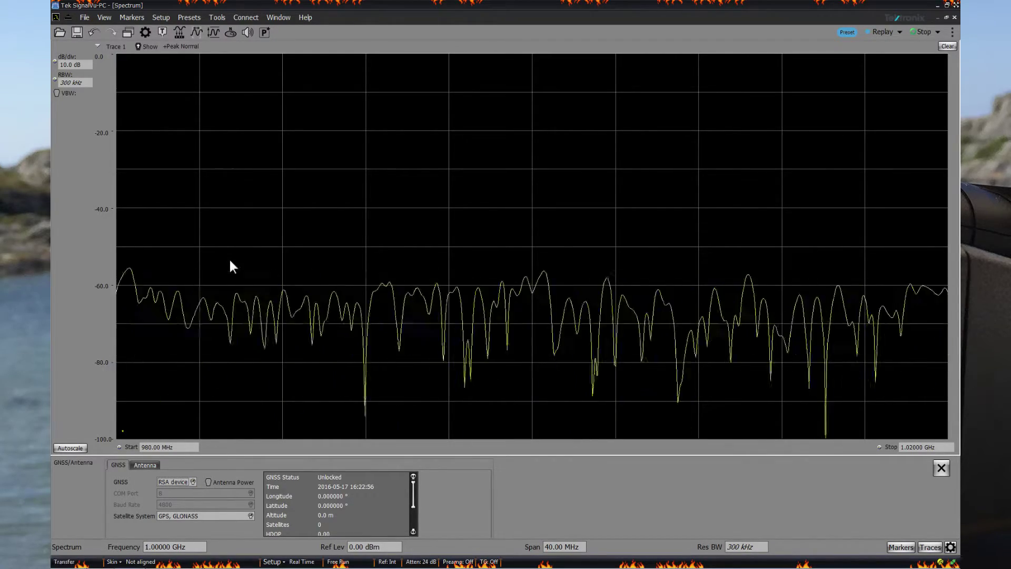
pyautogui.click(127, 33)
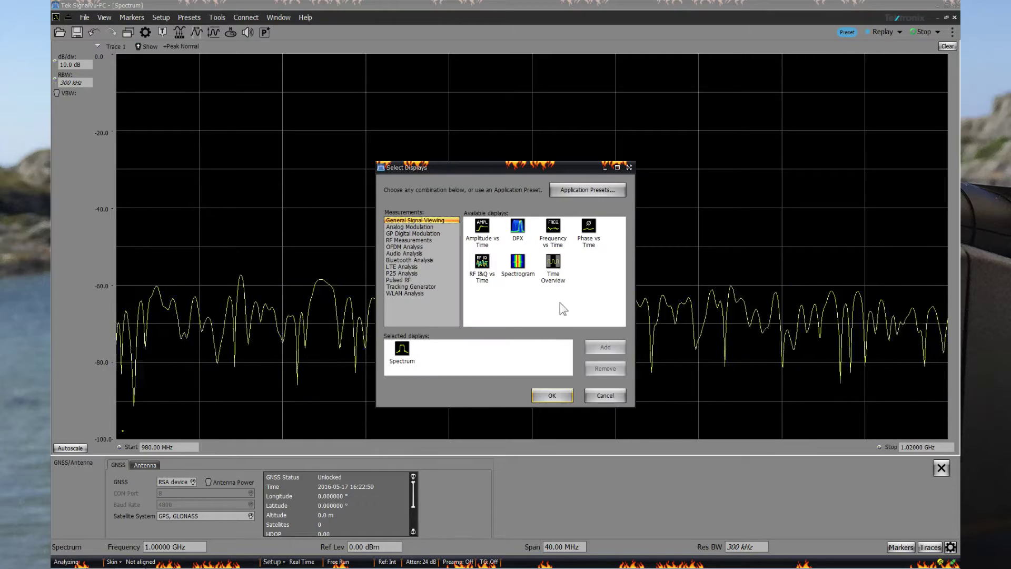
pyautogui.click(418, 285)
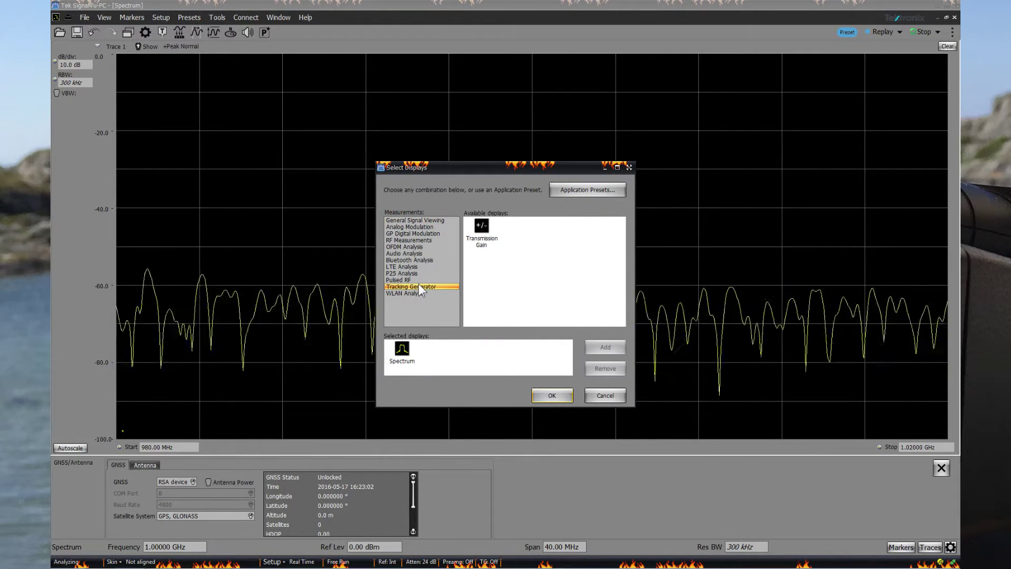
pyautogui.doubleClick(481, 233)
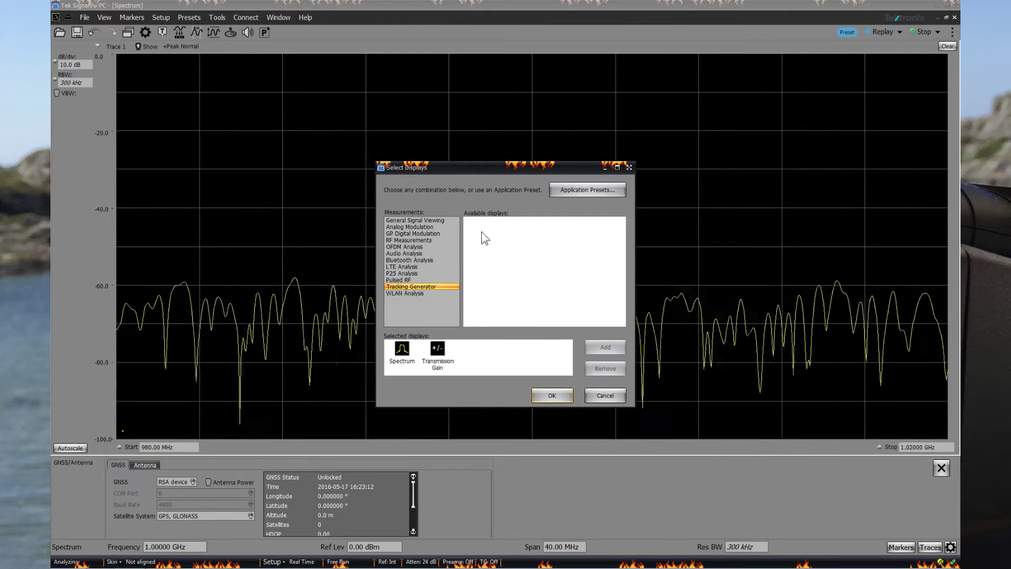
pyautogui.doubleClick(402, 350)
pyautogui.click(552, 396)
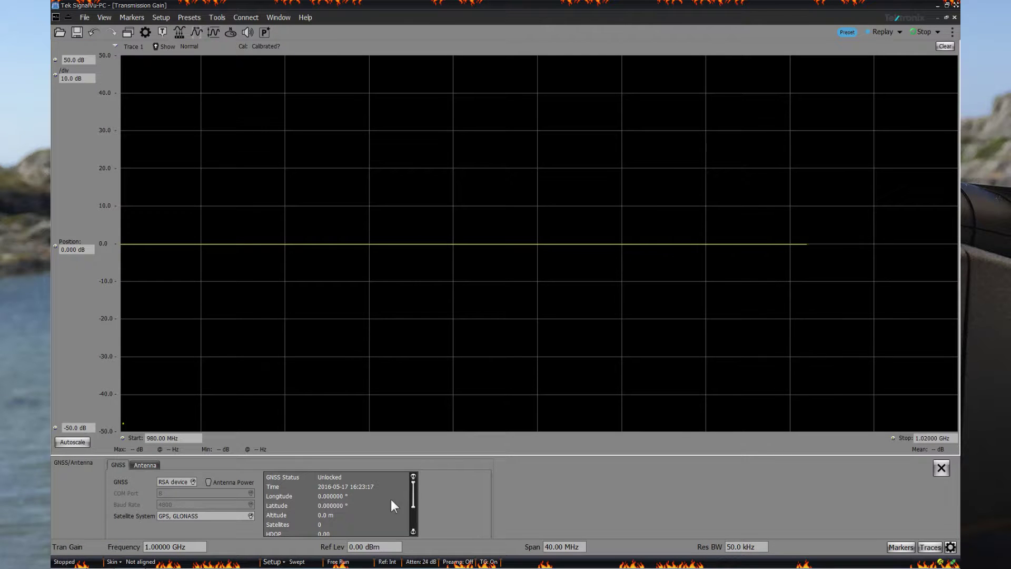
# Run a through-connector calibration for Transmission Gain and close the calibration summary
pyautogui.click(151, 32)
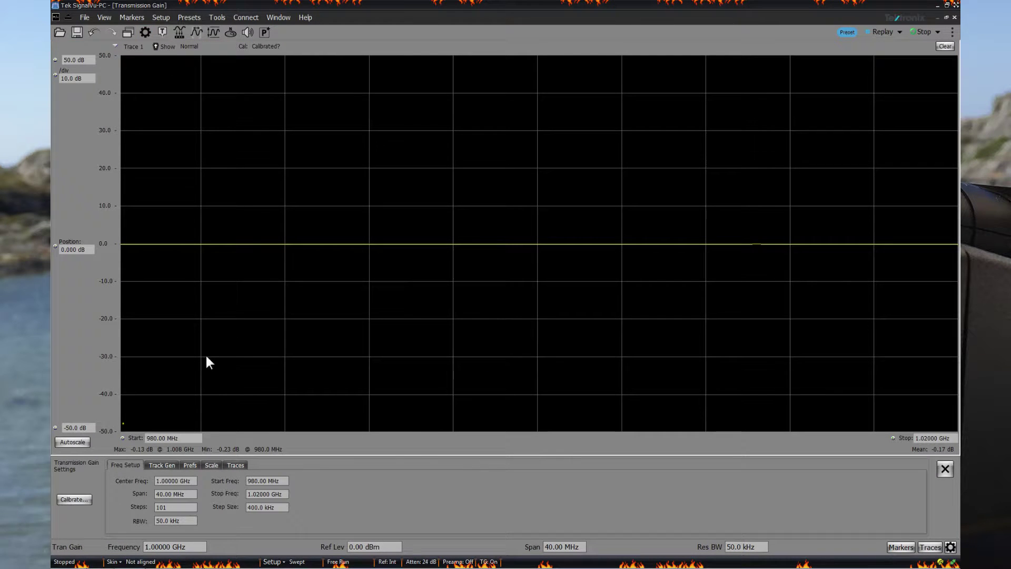
pyautogui.click(79, 500)
pyautogui.click(259, 298)
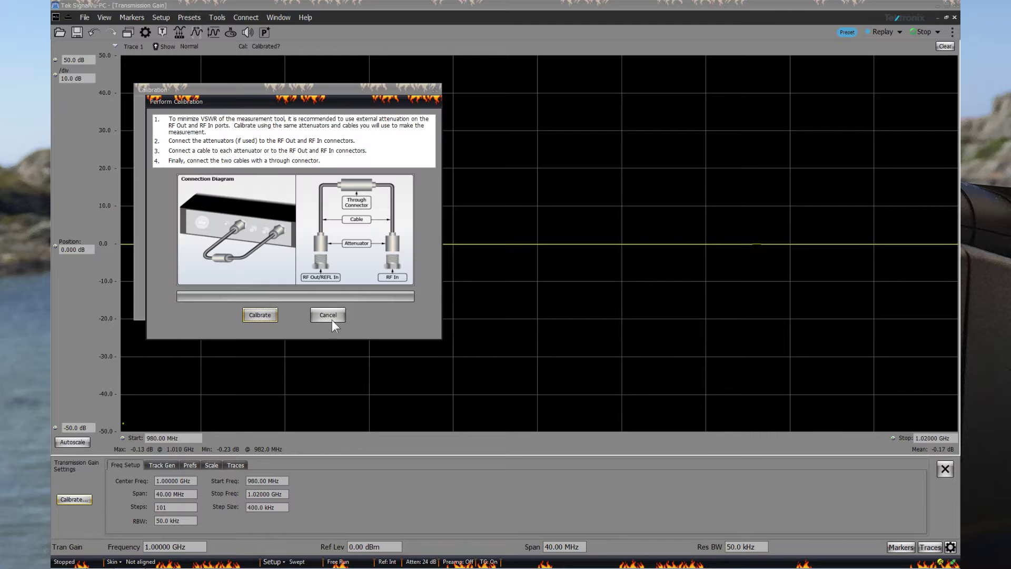
pyautogui.click(268, 315)
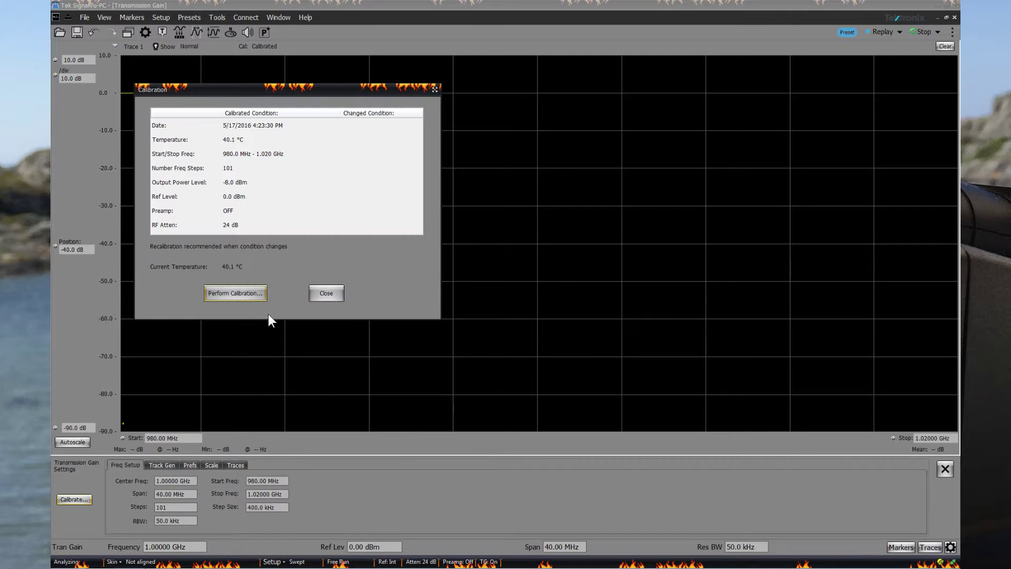
pyautogui.click(321, 293)
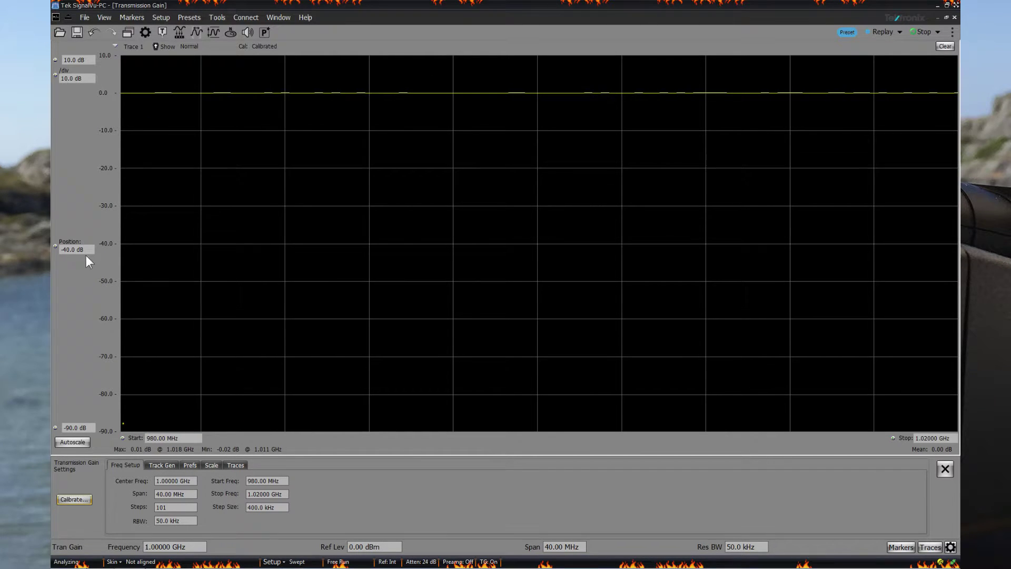
# Autoscale the gain trace and hide Audio Demod, GNSS/Antenna and Acquisition from the toolbar
pyautogui.click(71, 444)
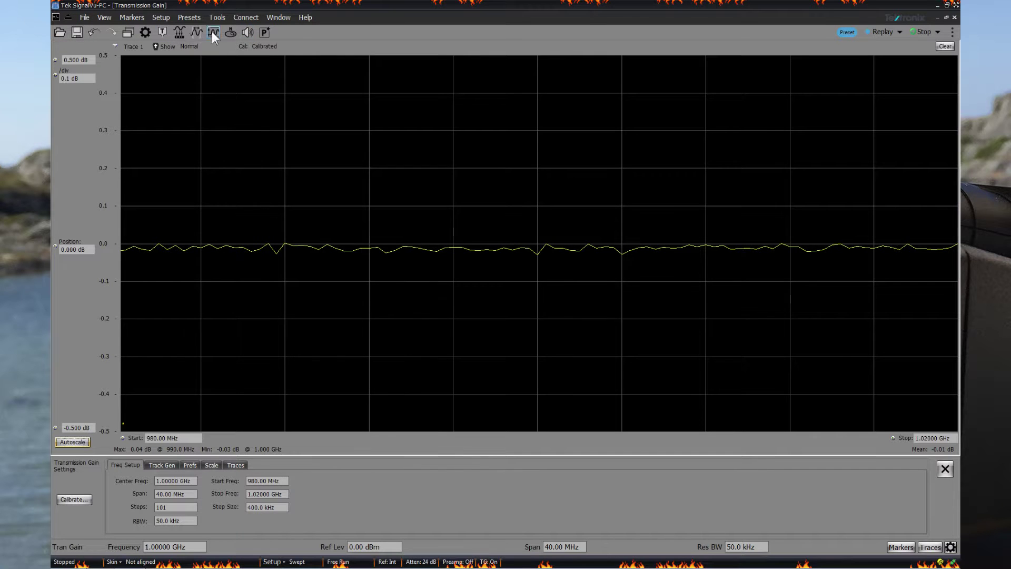
pyautogui.click(952, 33)
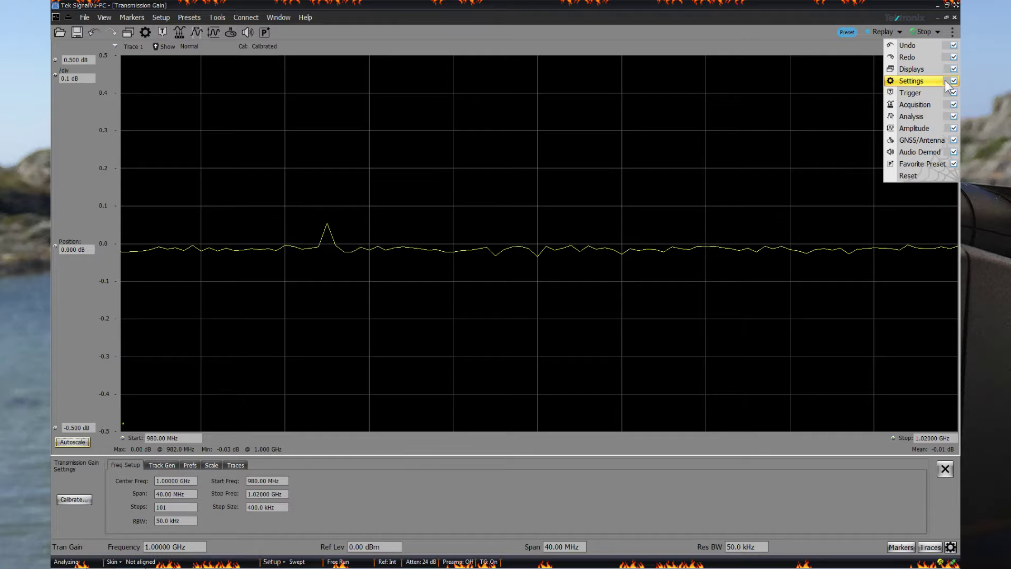
pyautogui.click(953, 152)
pyautogui.click(954, 140)
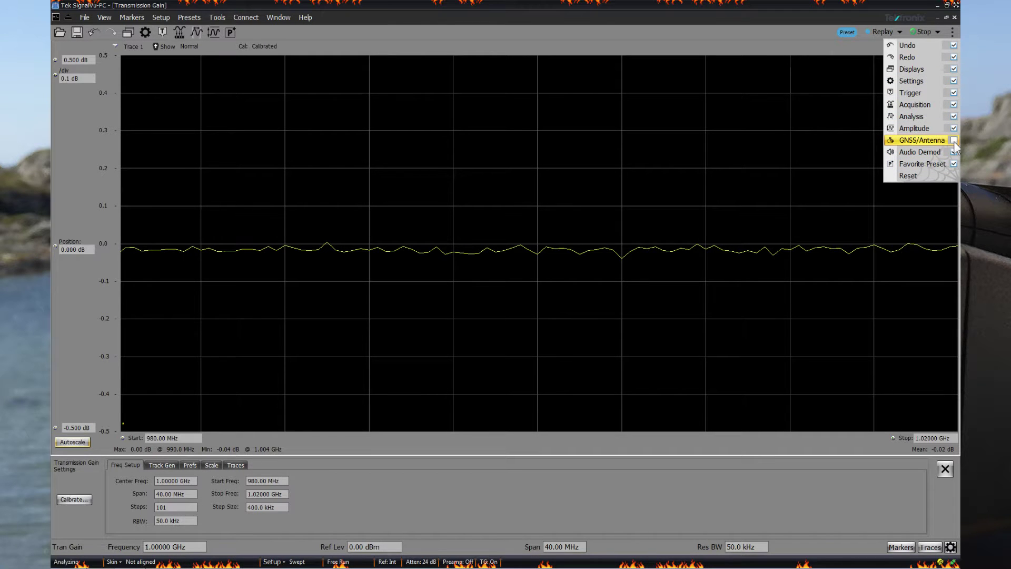
pyautogui.click(953, 104)
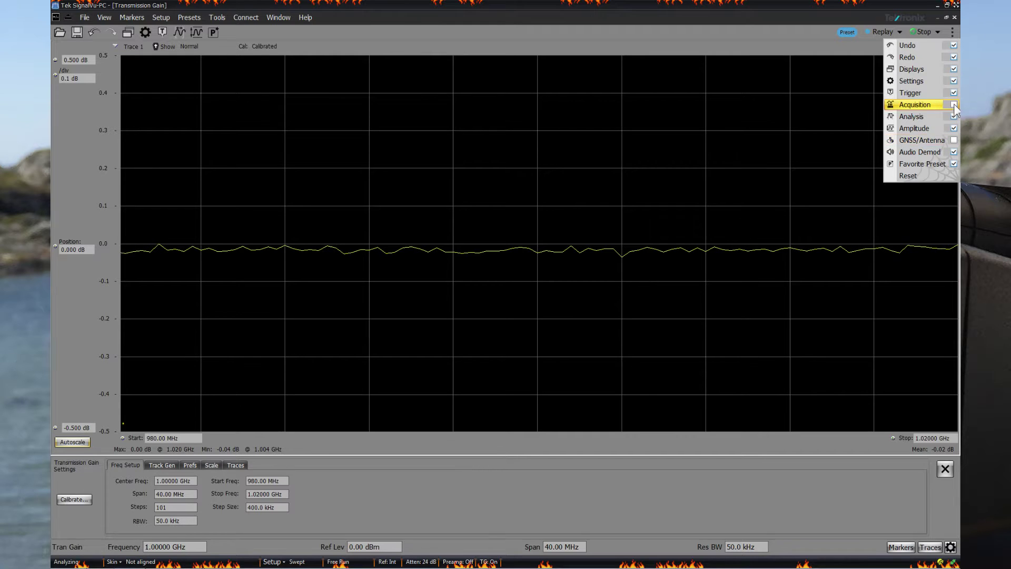
pyautogui.click(266, 31)
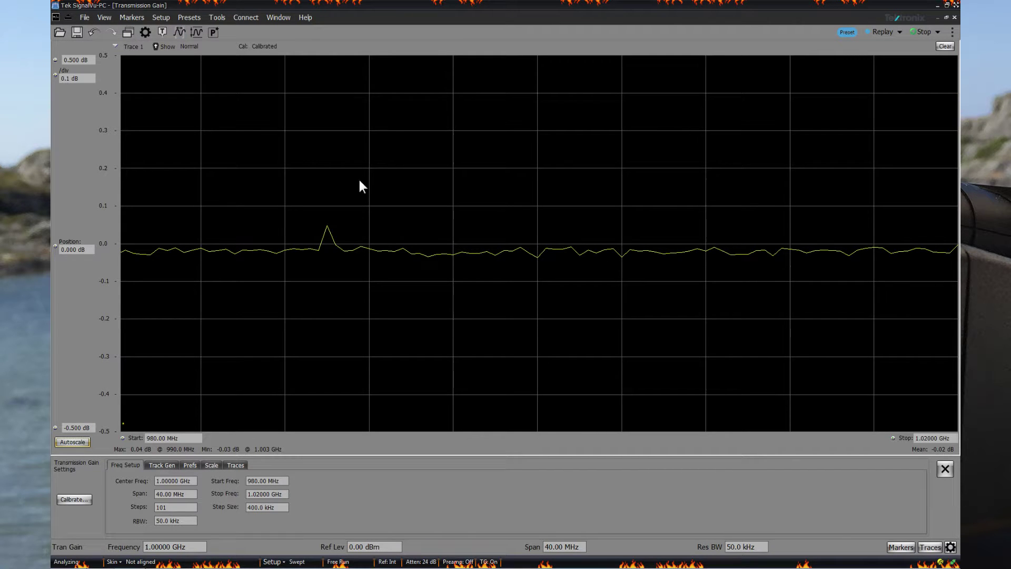
# Create a new custom toolbar named 'fredrik' from the status bar's Customize dialog
pyautogui.rightClick(533, 563)
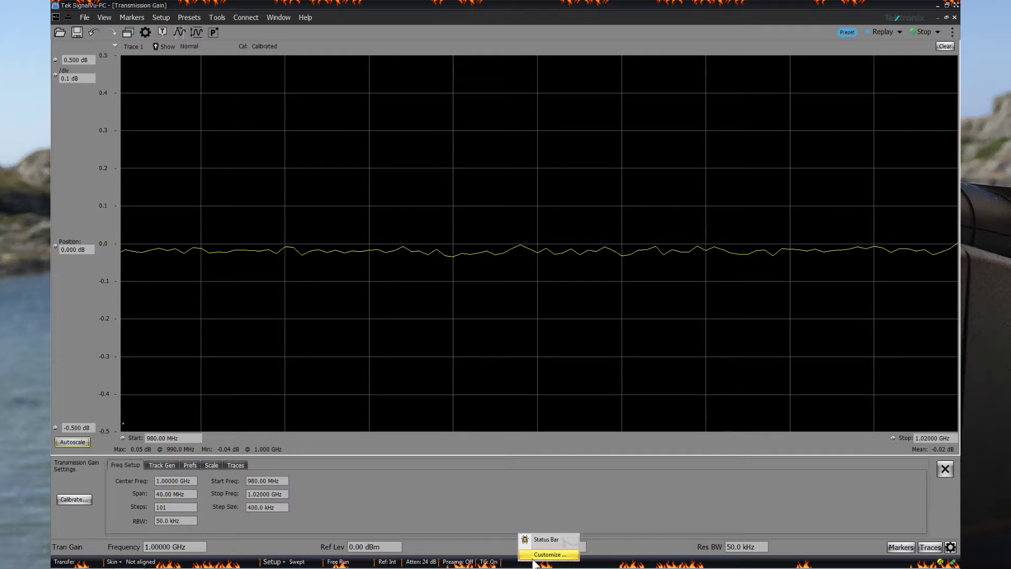
pyautogui.click(535, 557)
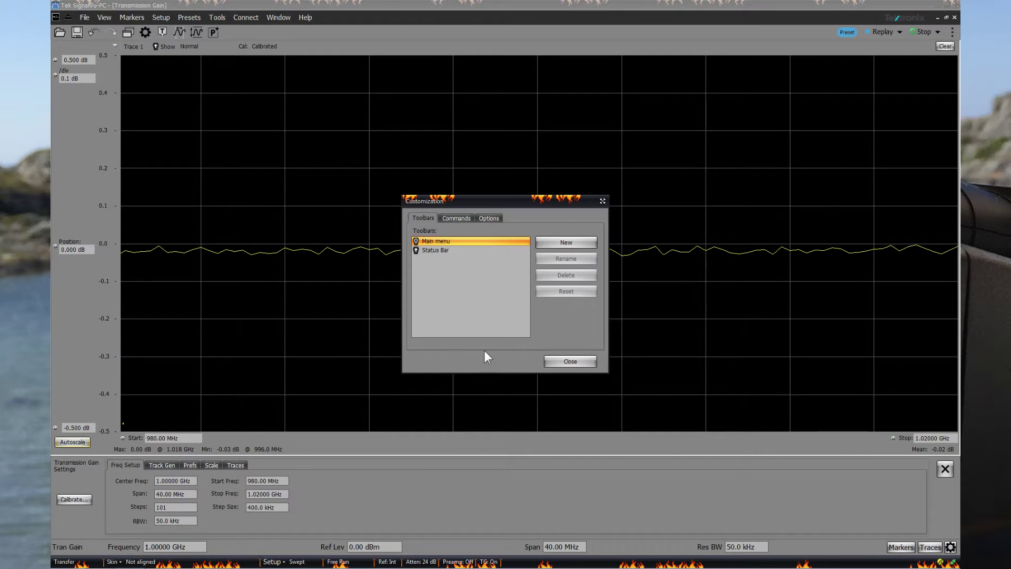
pyautogui.click(559, 242)
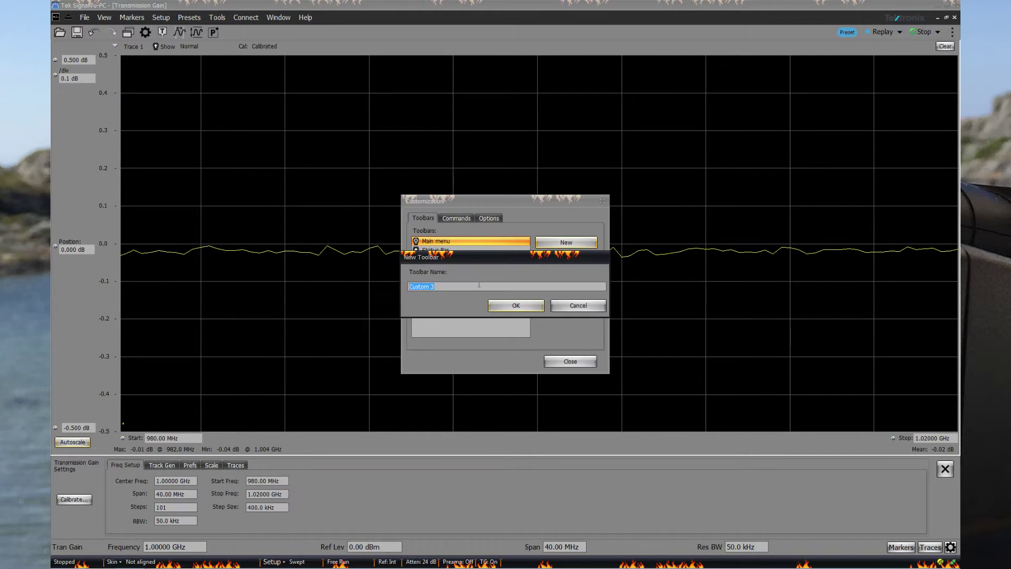
pyautogui.write('fredrik')
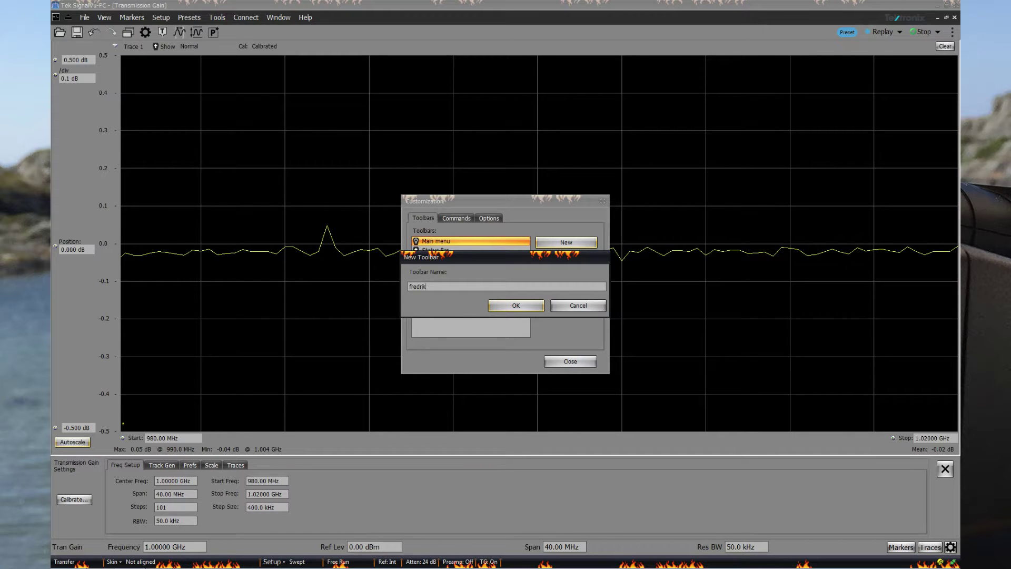
pyautogui.press('Return')
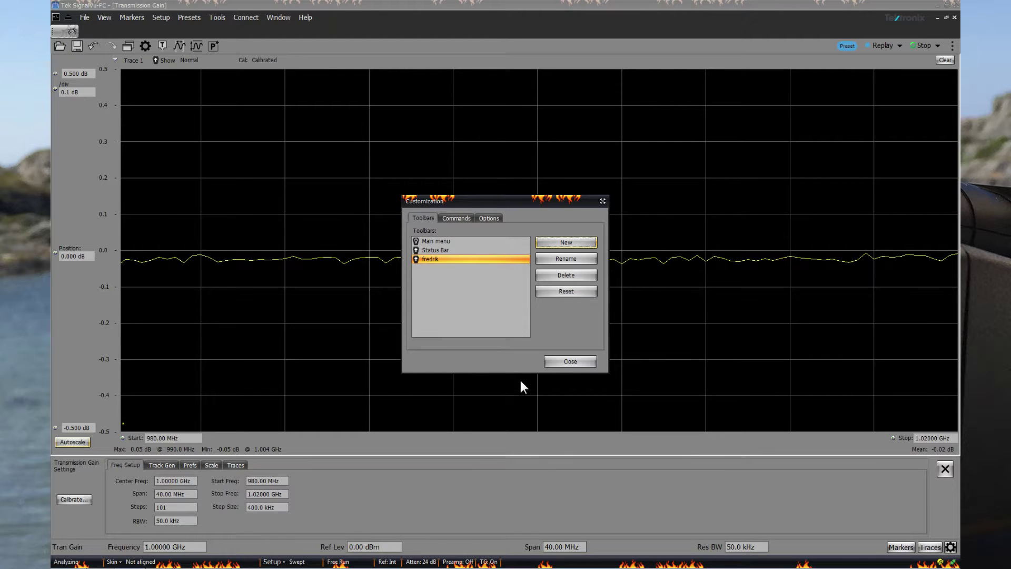
# From the Commands tab, drag the File command onto the fredrik toolbar
pyautogui.click(456, 217)
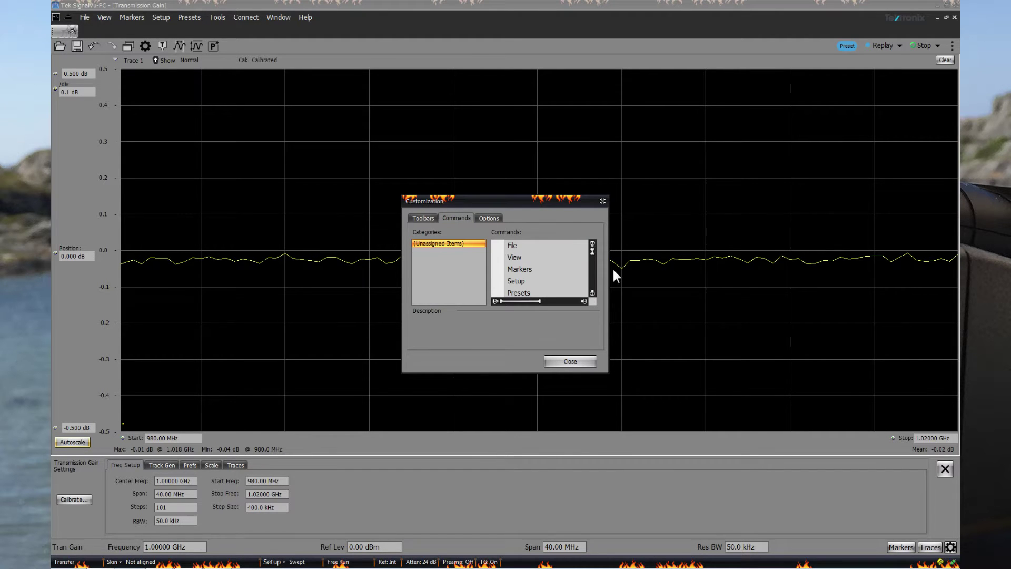
pyautogui.click(593, 254)
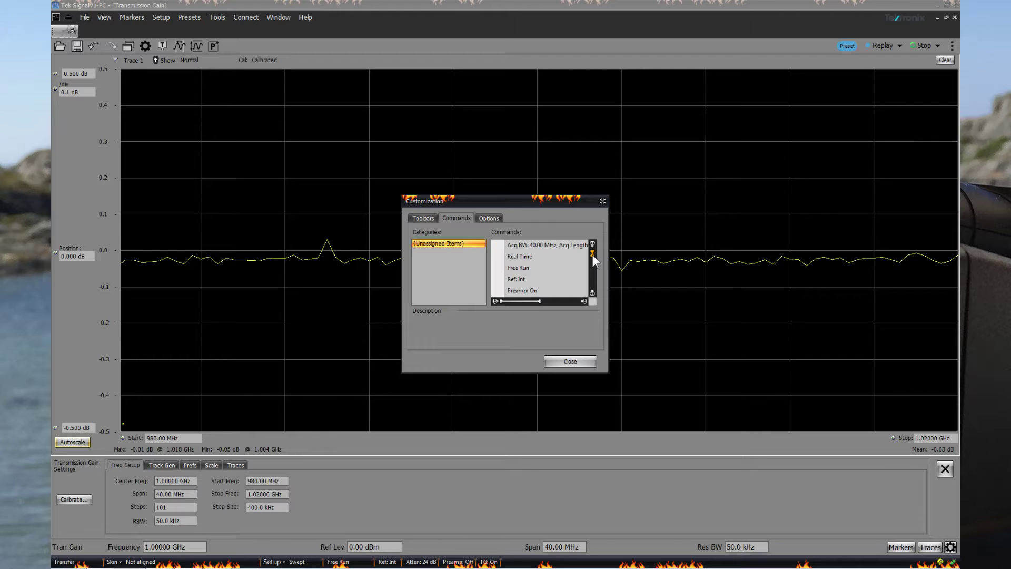
pyautogui.scroll(5, 592, 247)
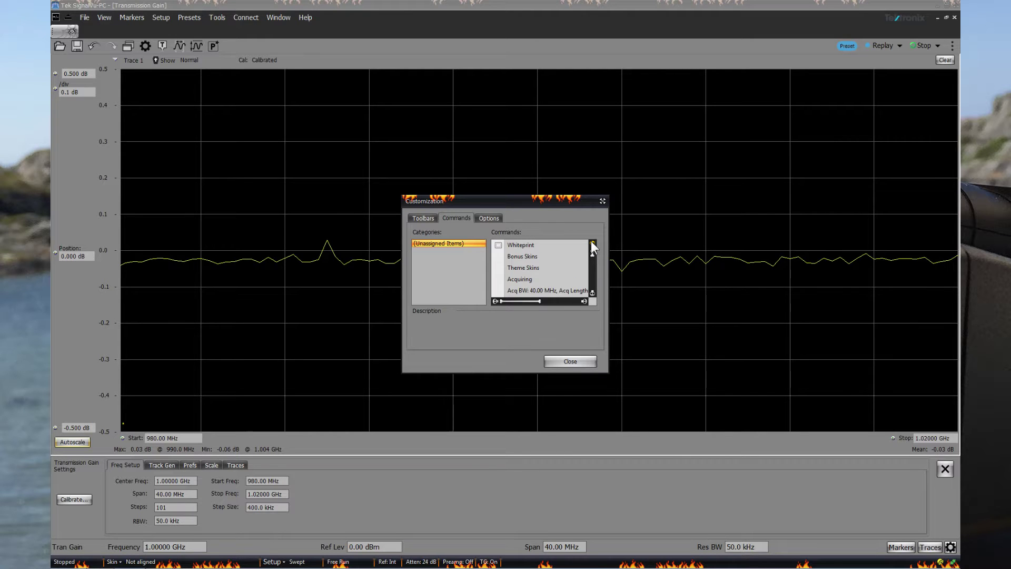
pyautogui.scroll(5, 593, 247)
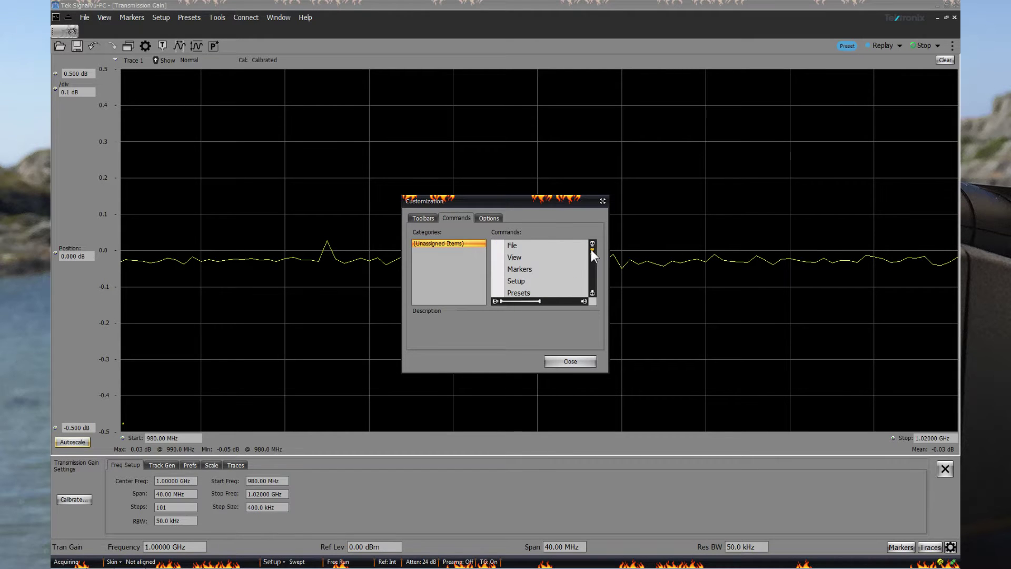
pyautogui.moveTo(537, 247); pyautogui.dragTo(63, 36)
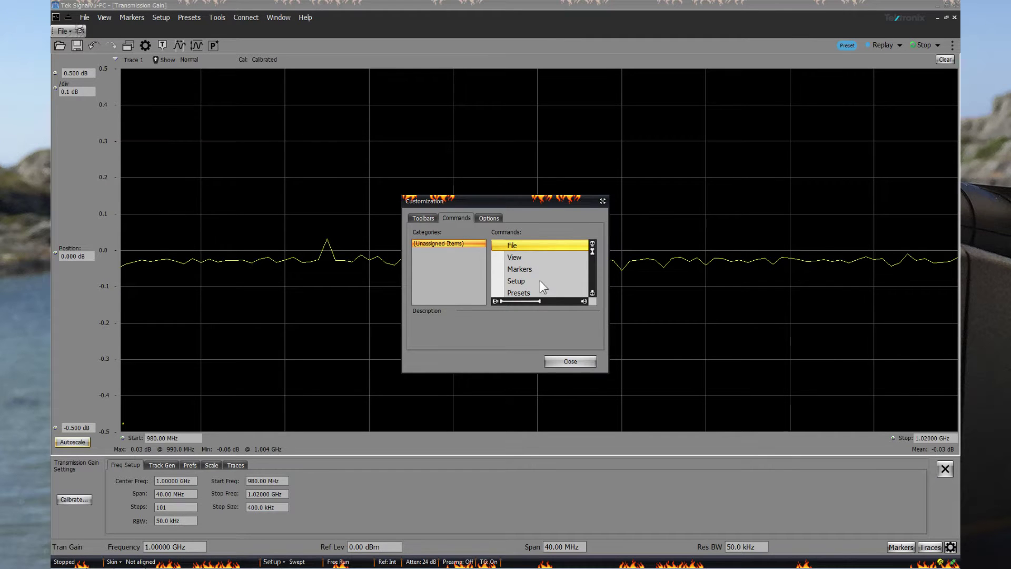
pyautogui.click(528, 280)
# Add the Setup and User Manual (PDF) commands to the fredrik toolbar, then return to Toolbars
pyautogui.moveTo(528, 279)
pyautogui.mouseDown()
pyautogui.moveTo(64, 32)
pyautogui.moveTo(523, 299)
pyautogui.moveTo(525, 281)
pyautogui.moveTo(74, 34)
pyautogui.mouseUp()
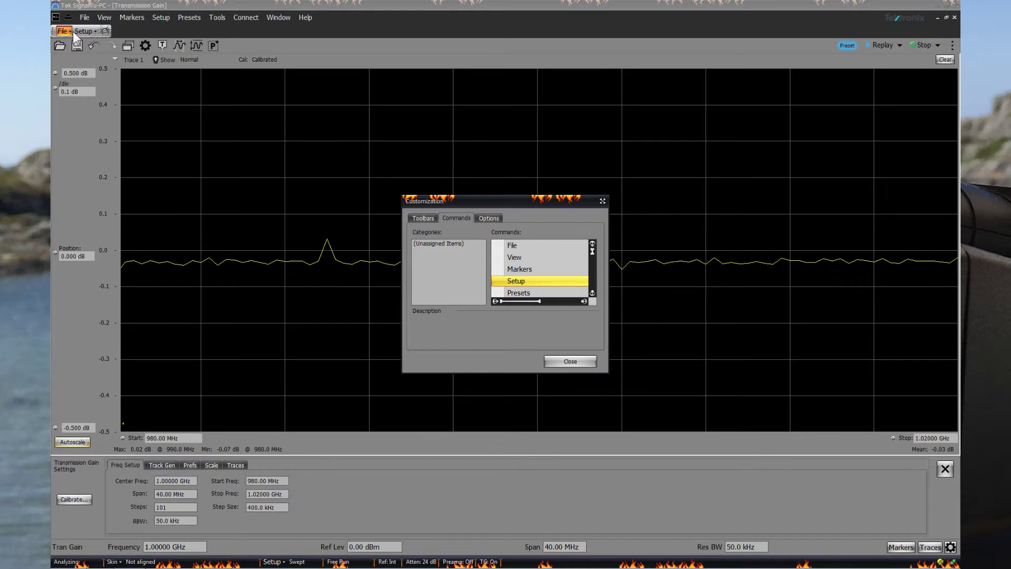
pyautogui.click(591, 290)
pyautogui.click(591, 290)
pyautogui.click(592, 290)
pyautogui.click(592, 291)
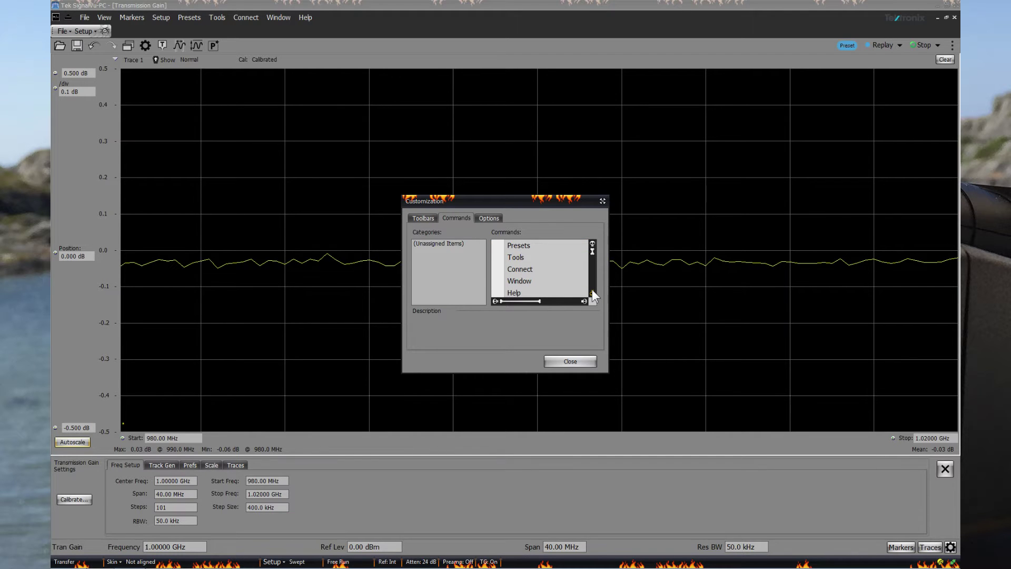
pyautogui.click(592, 291)
pyautogui.click(591, 290)
pyautogui.click(592, 290)
pyautogui.moveTo(545, 270); pyautogui.dragTo(98, 40)
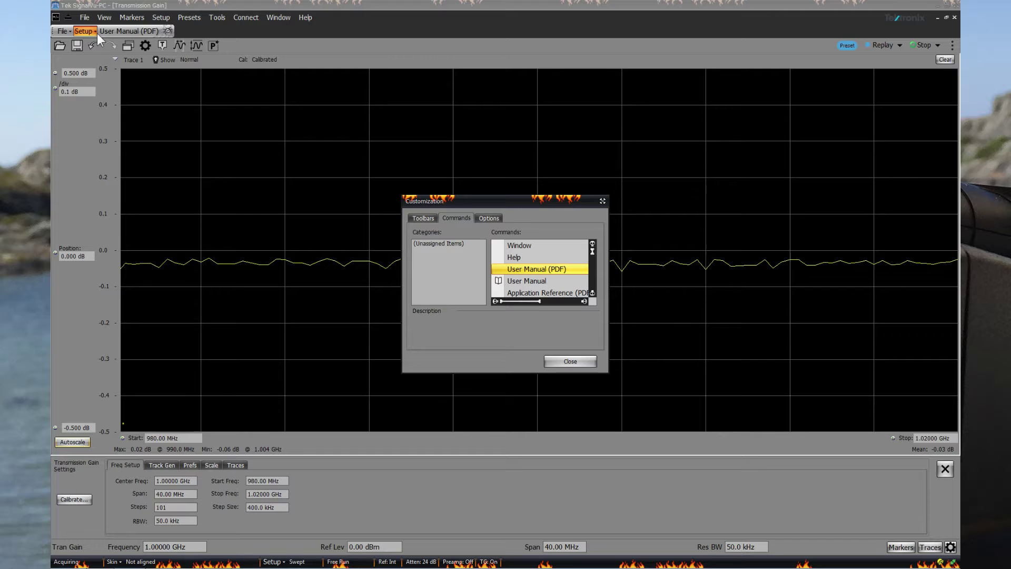
pyautogui.click(424, 218)
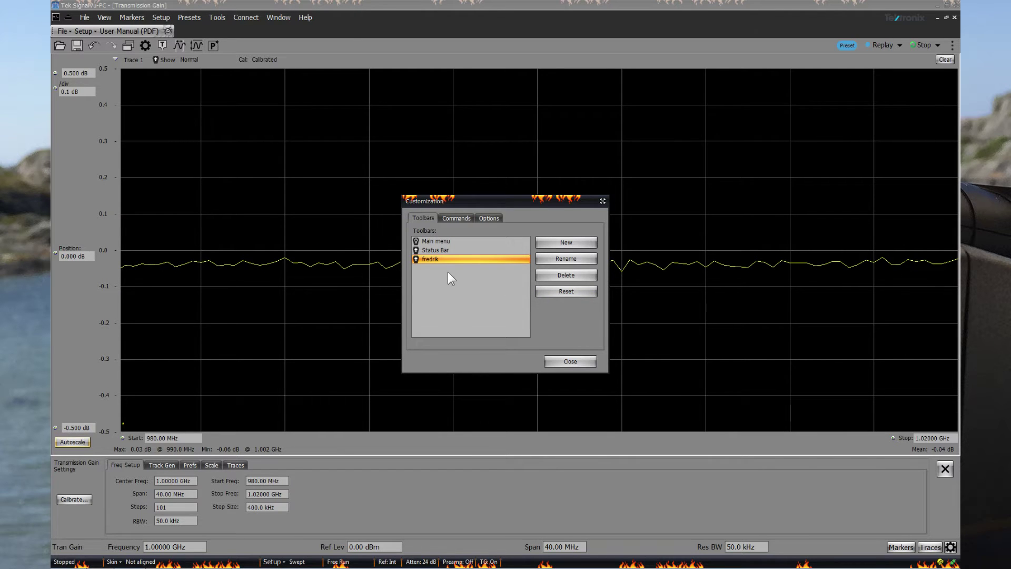
# Review the Toolbars, Options and Commands tabs, then float the fredrik toolbar over the plot
pyautogui.click(448, 240)
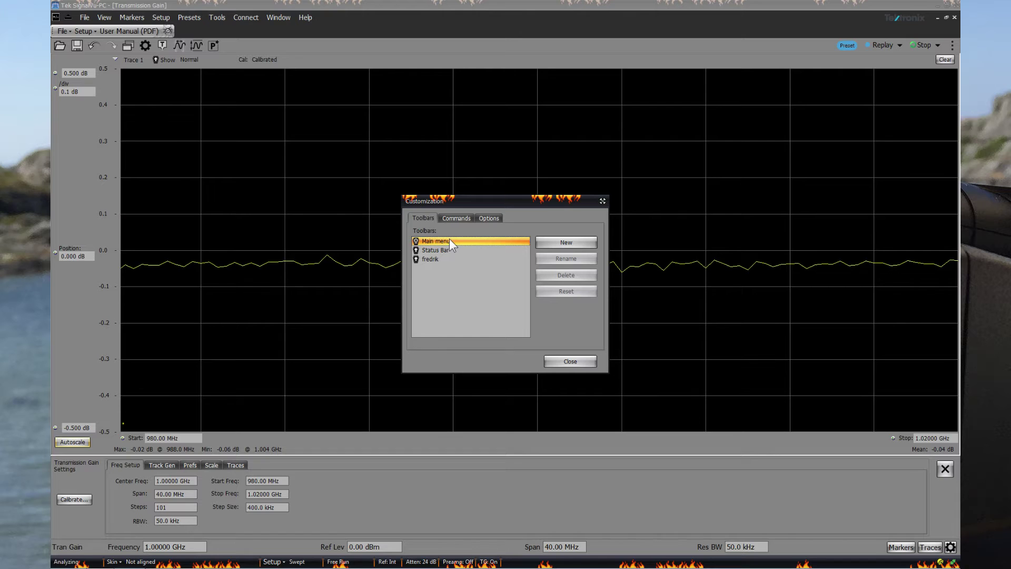
pyautogui.click(489, 219)
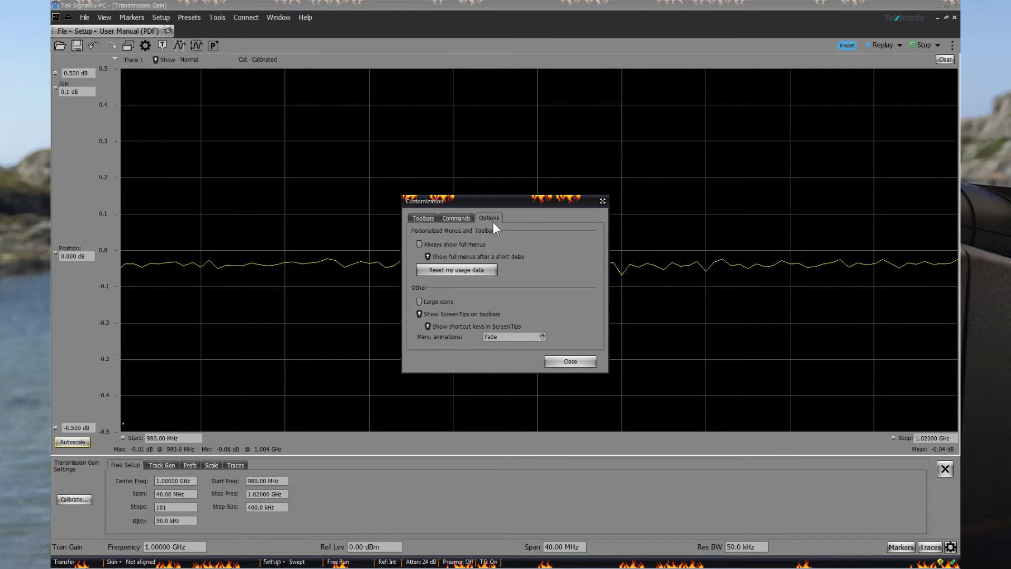
pyautogui.click(420, 218)
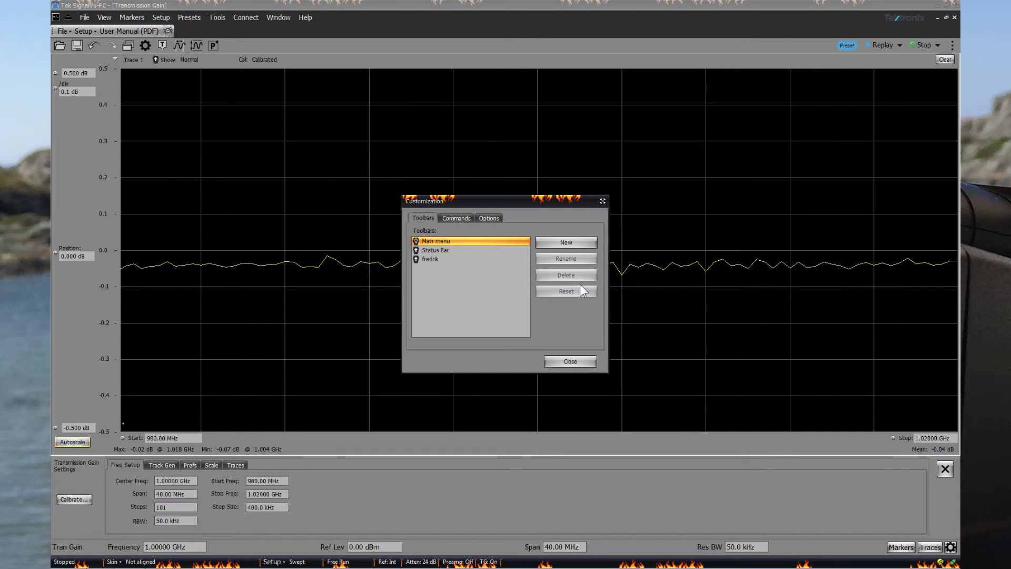
pyautogui.click(463, 219)
pyautogui.scroll(-7, 591, 295)
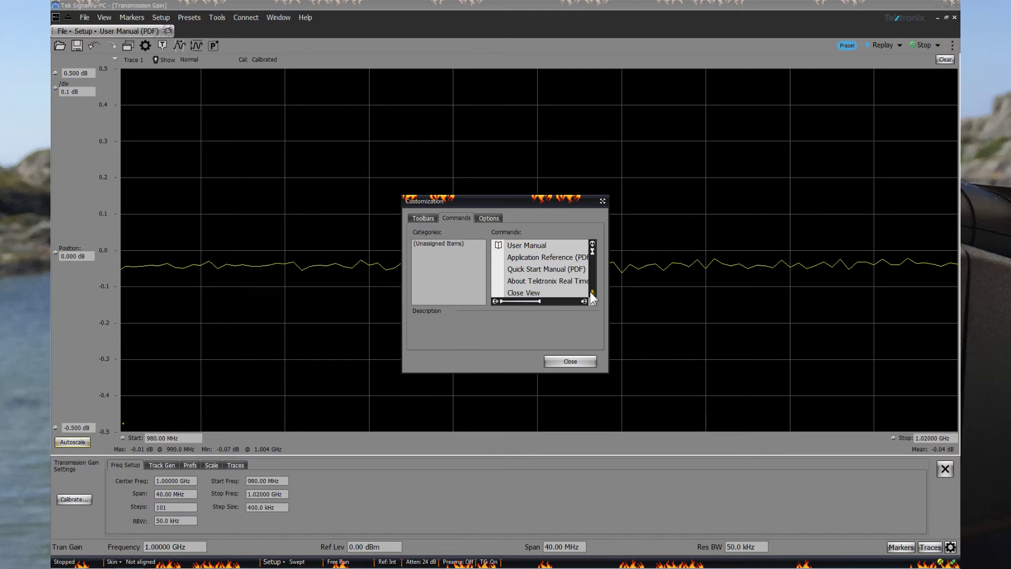
pyautogui.scroll(-1, 590, 290)
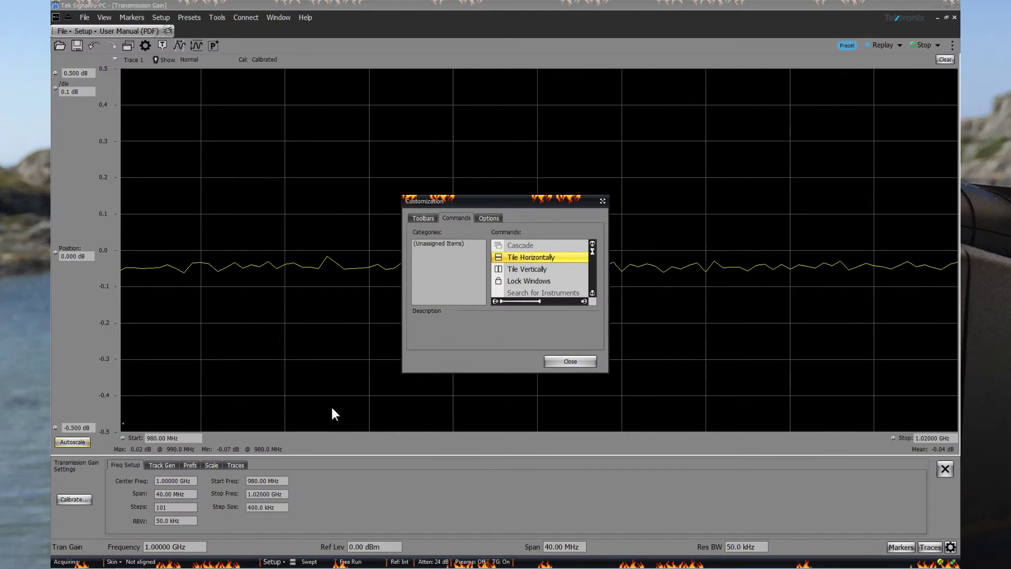
pyautogui.moveTo(84, 31)
pyautogui.mouseDown()
pyautogui.moveTo(121, 48)
pyautogui.moveTo(200, 59)
pyautogui.moveTo(81, 52)
pyautogui.moveTo(252, 94)
pyautogui.moveTo(361, 103)
pyautogui.mouseUp()
# Close Customization and test the fredrik toolbar's File, Setup and User Manual (PDF) buttons
pyautogui.moveTo(53, 31)
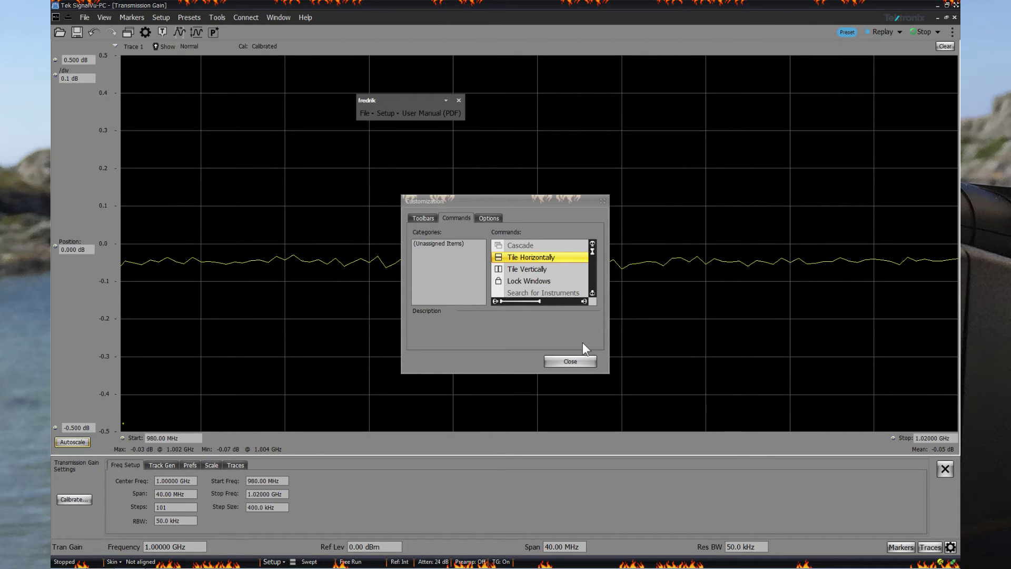
pyautogui.click(570, 362)
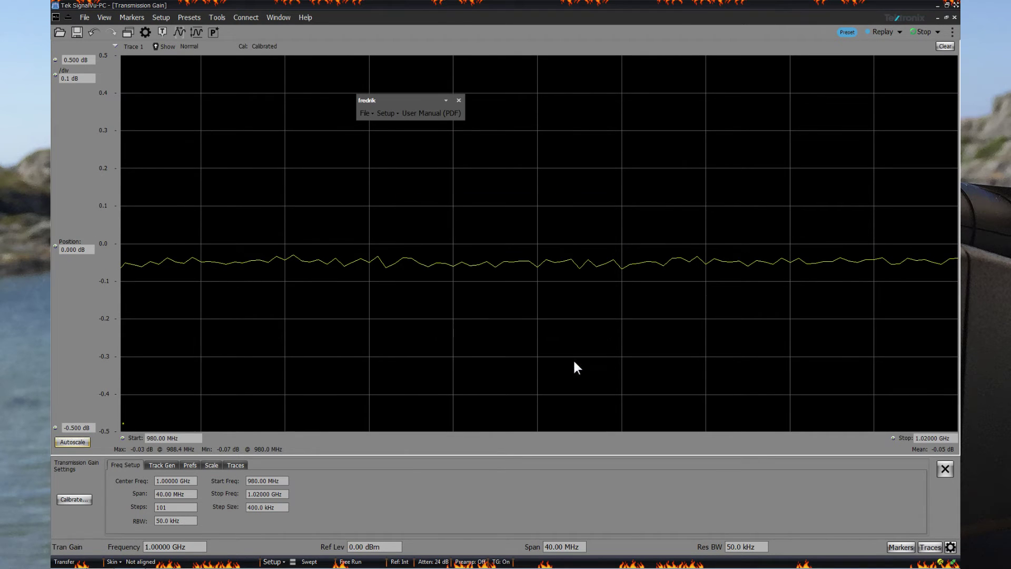
pyautogui.click(366, 114)
pyautogui.click(366, 113)
pyautogui.click(385, 113)
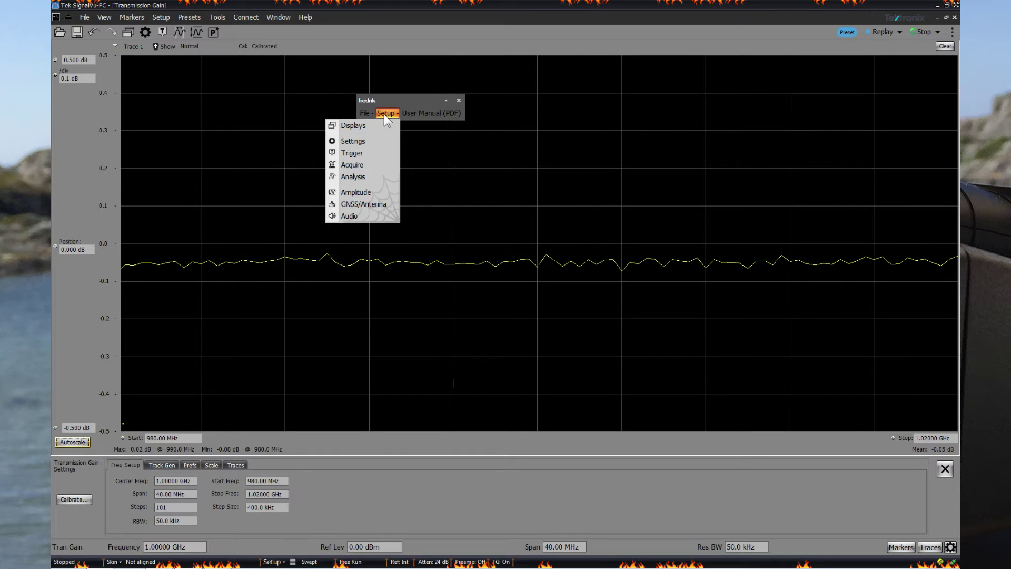
pyautogui.click(411, 112)
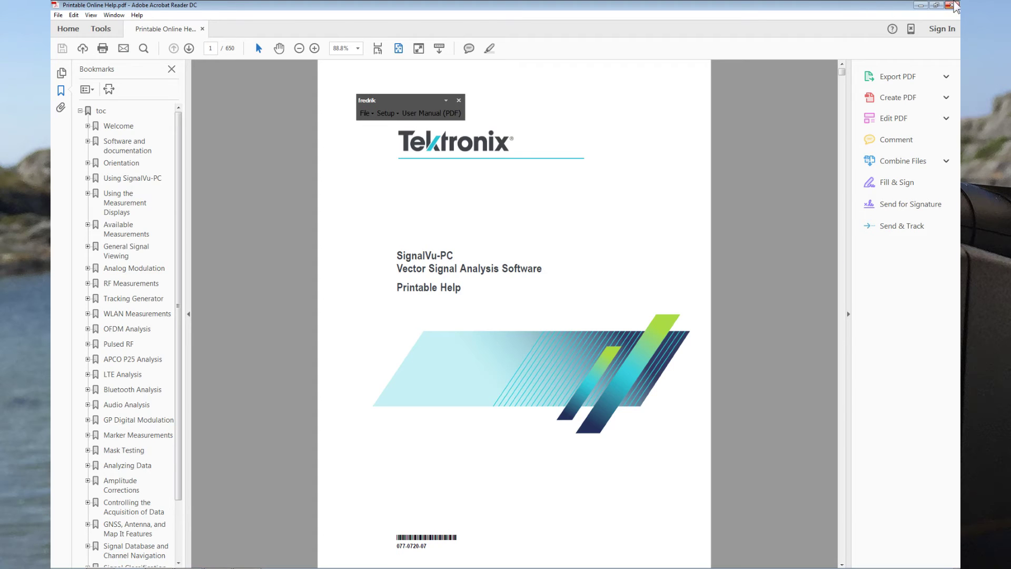
pyautogui.click(952, 5)
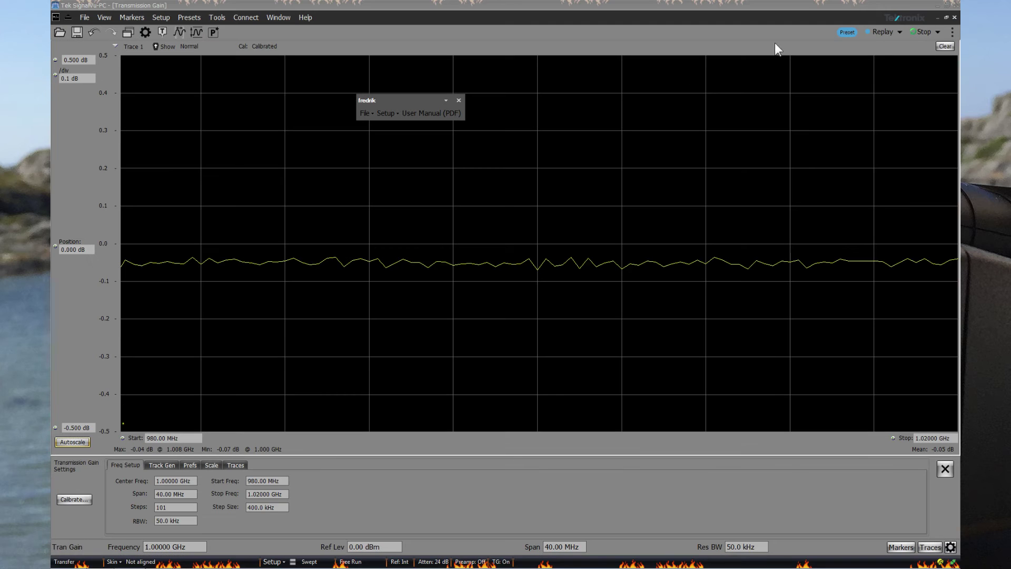
# Dock the fredrik toolbar along the bottom above the status bar and check its setup choices
pyautogui.moveTo(422, 101); pyautogui.dragTo(57, 191)
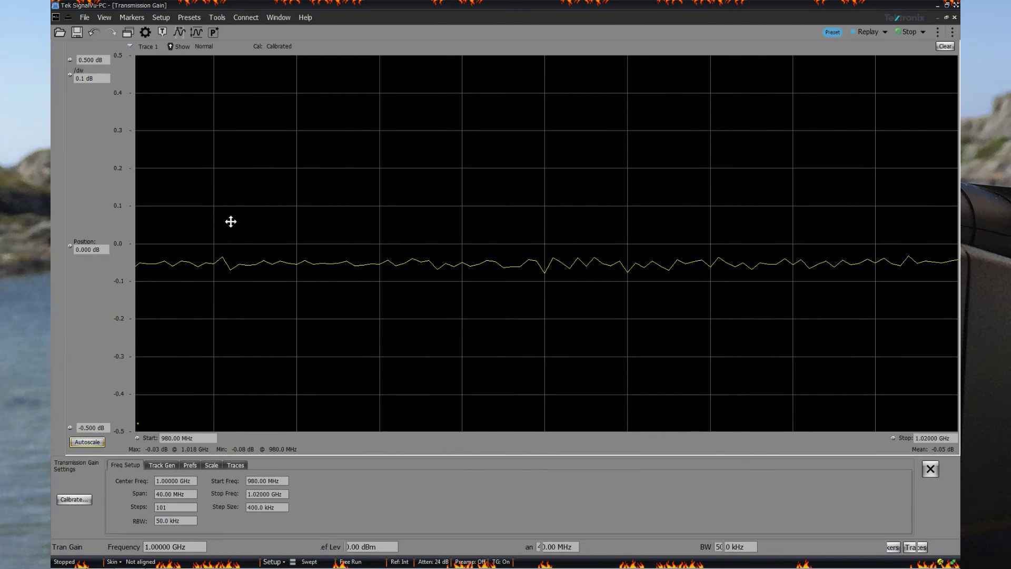
pyautogui.moveTo(231, 221)
pyautogui.mouseDown()
pyautogui.moveTo(312, 410)
pyautogui.moveTo(295, 552)
pyautogui.moveTo(115, 550)
pyautogui.mouseUp()
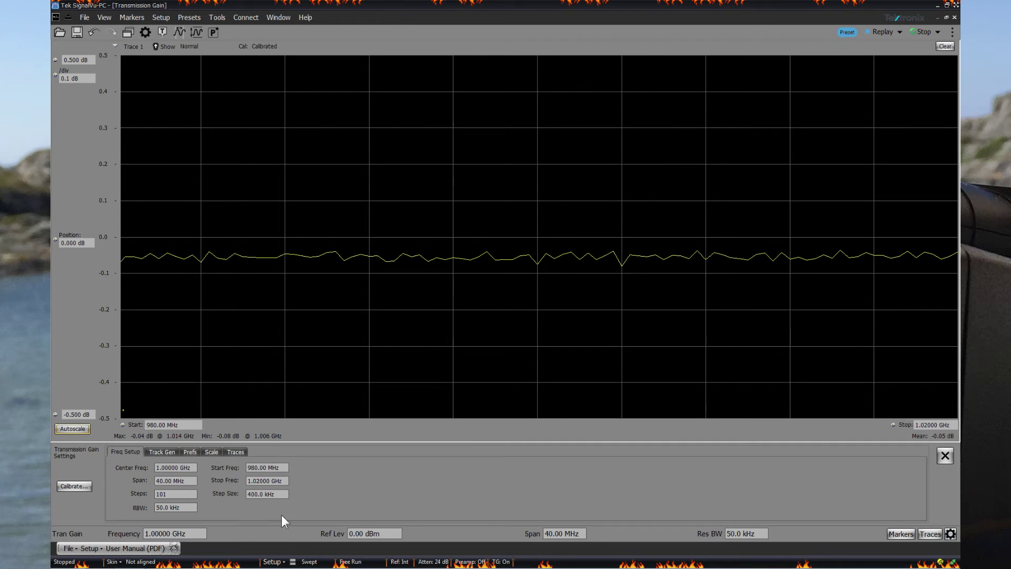
pyautogui.click(272, 561)
pyautogui.click(304, 562)
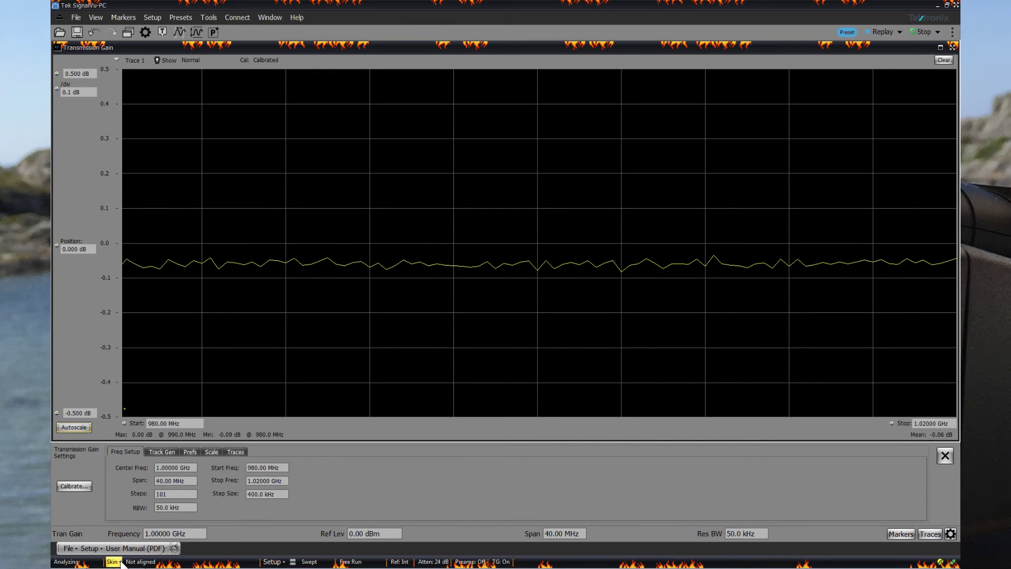
# Switch the interface skin to Office 2013 White from the status bar
pyautogui.click(112, 561)
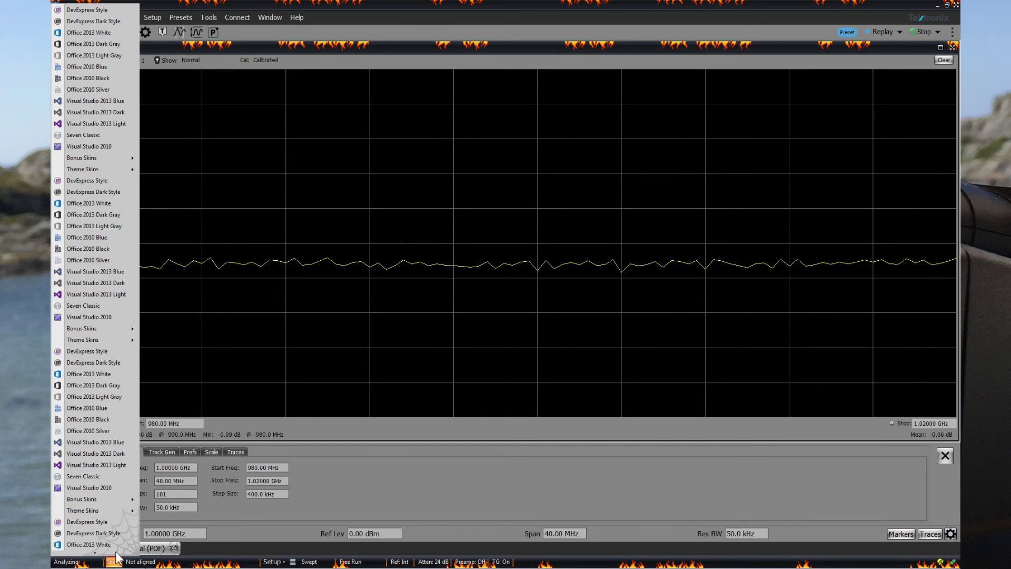
pyautogui.click(108, 203)
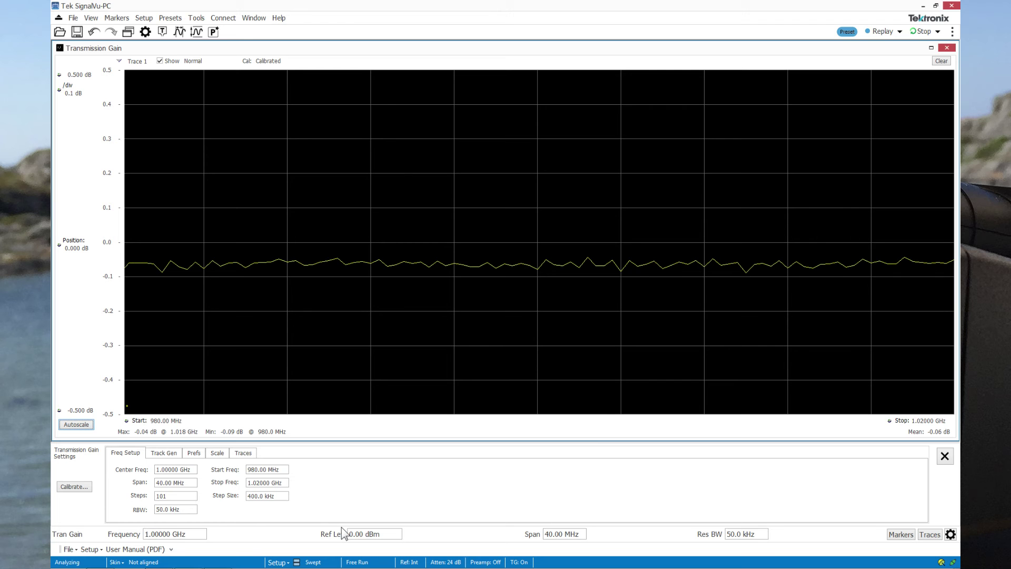
# Hide the custom 'fredrik' toolbar from the Customize dialog's Toolbars list, leaving the dialog open
pyautogui.rightClick(543, 561)
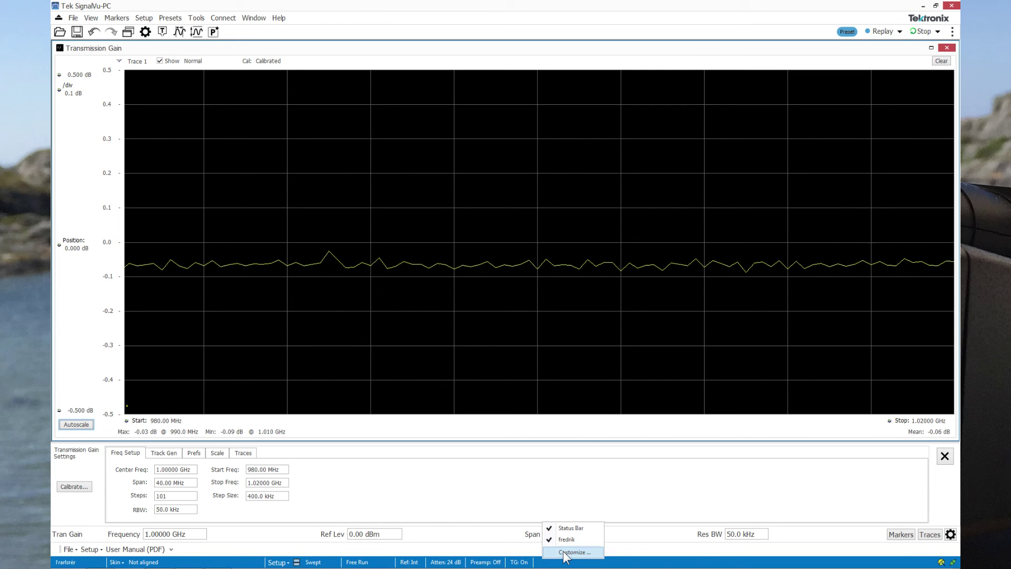
pyautogui.click(562, 553)
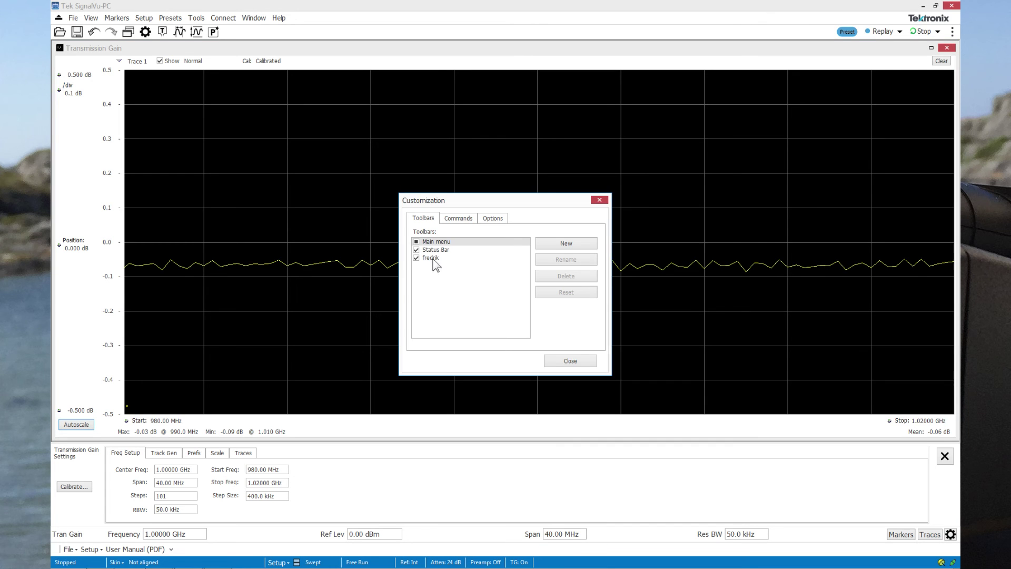
pyautogui.click(414, 258)
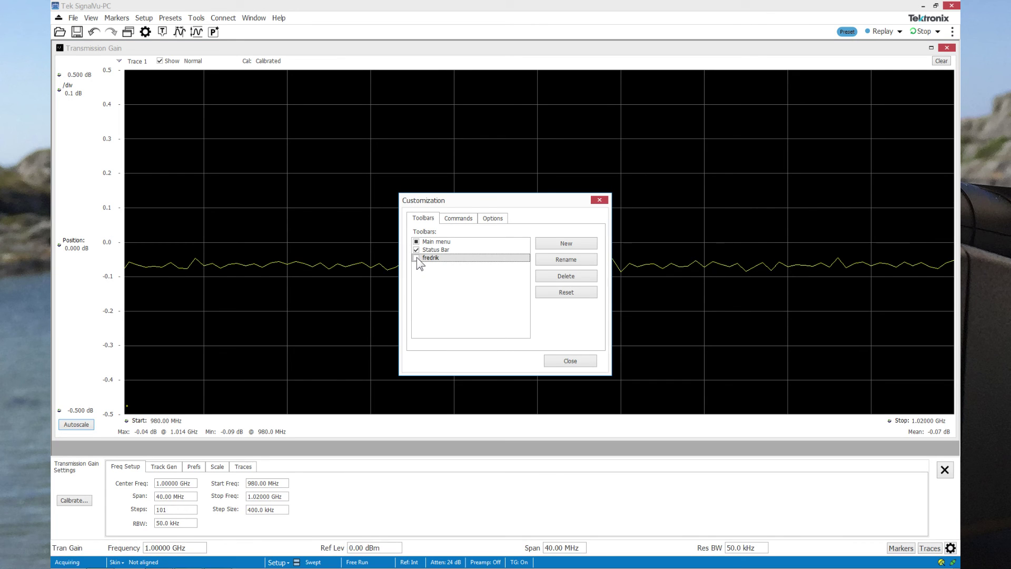